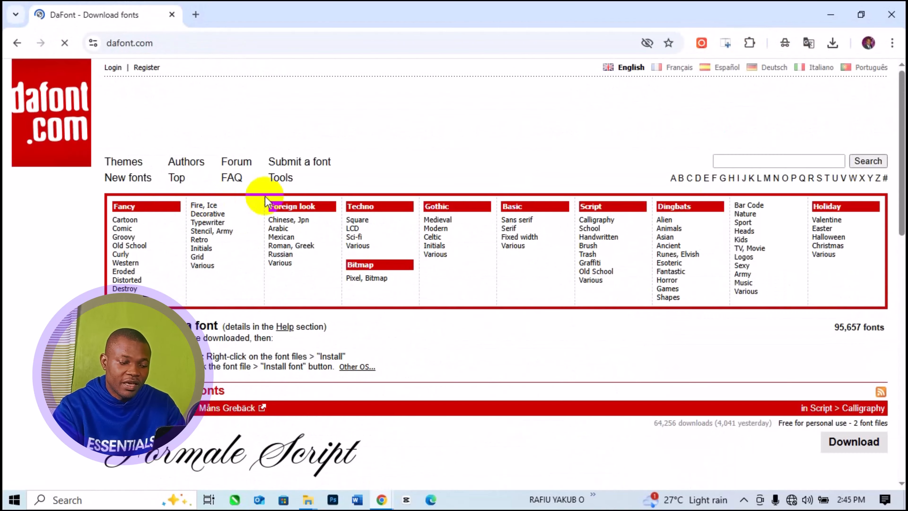
# Look through the font categories and the recently added fonts on the DaFont home page.
pyautogui.scroll(-10, 299, 244)
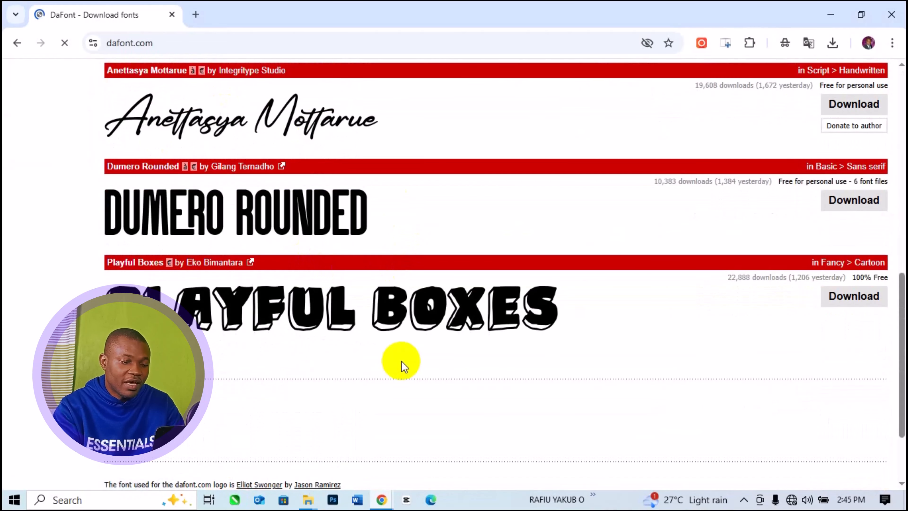
pyautogui.scroll(2, 402, 365)
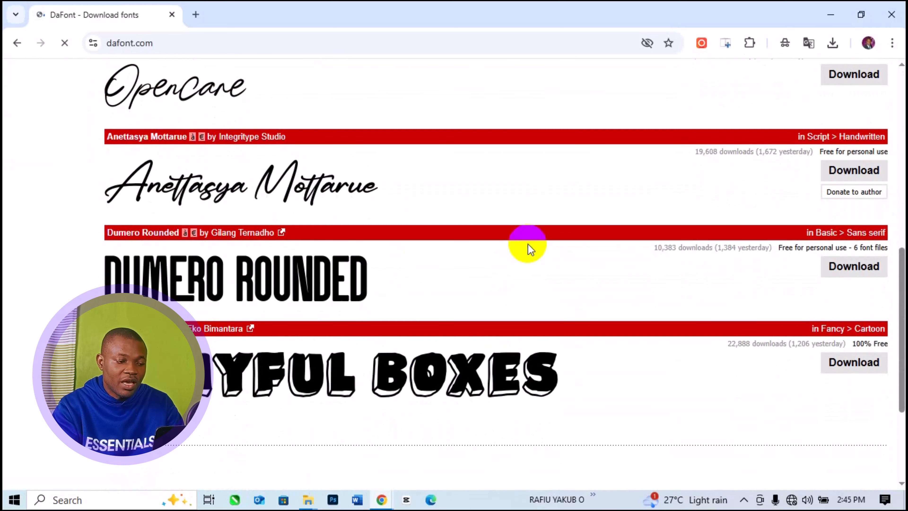
pyautogui.scroll(4, 537, 257)
pyautogui.scroll(-1, 294, 424)
pyautogui.scroll(-8, 293, 424)
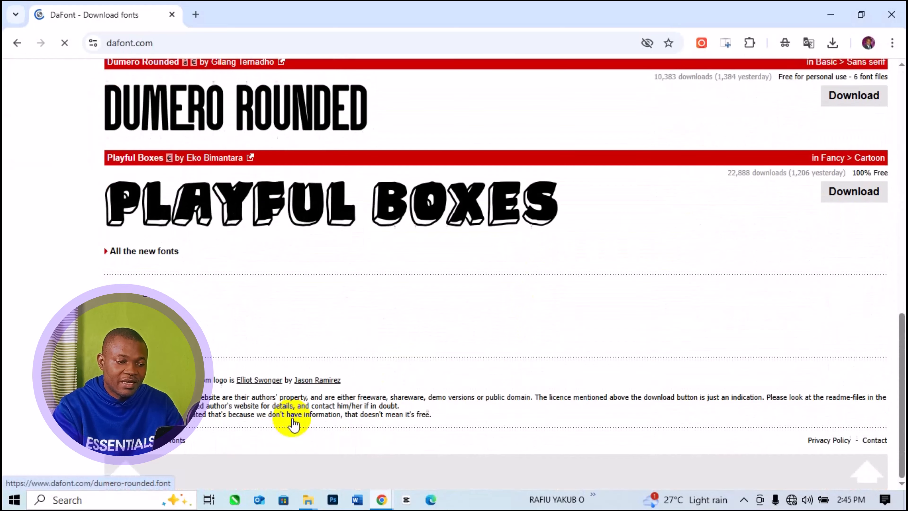
pyautogui.scroll(14, 441, 193)
pyautogui.scroll(-1, 501, 146)
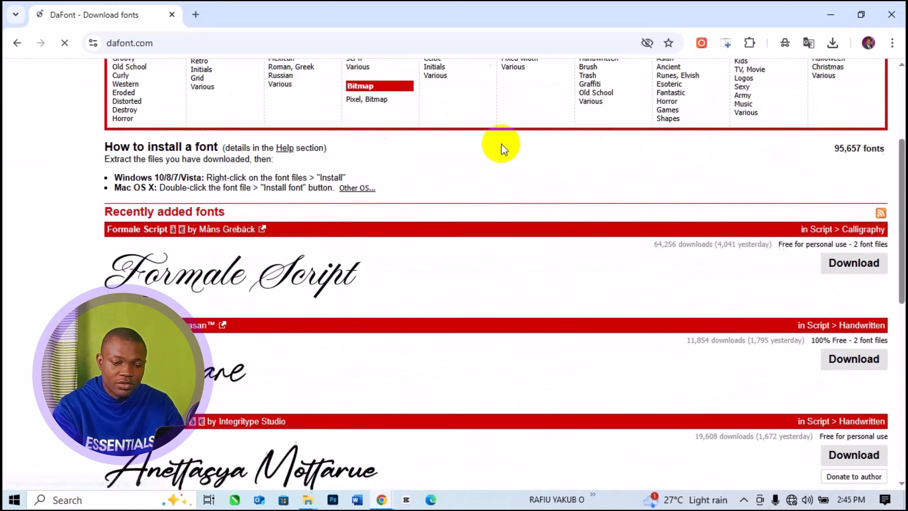
pyautogui.scroll(5, 500, 152)
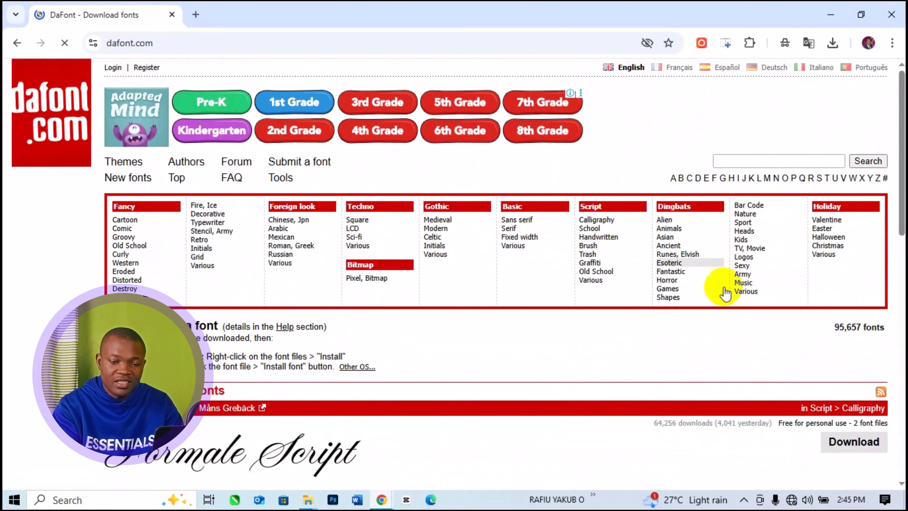
pyautogui.scroll(-5, 883, 183)
pyautogui.scroll(-10, 897, 416)
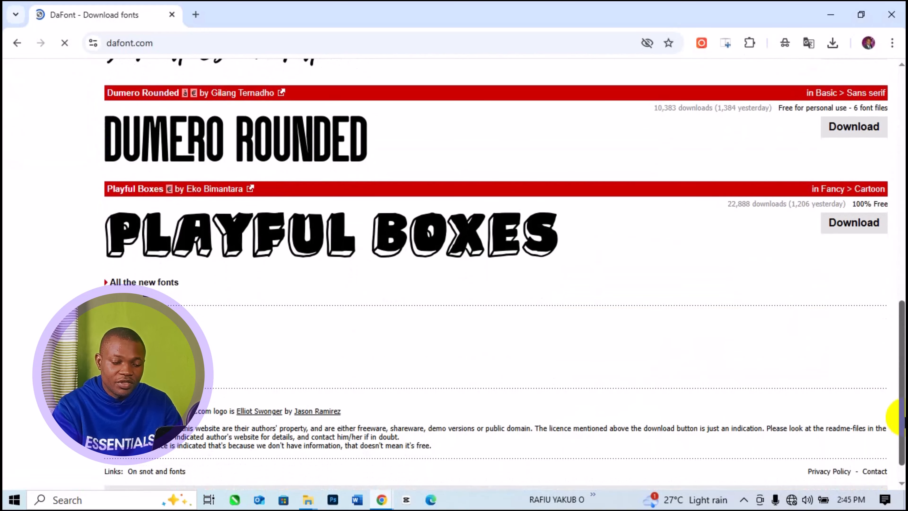
pyautogui.scroll(-1, 893, 411)
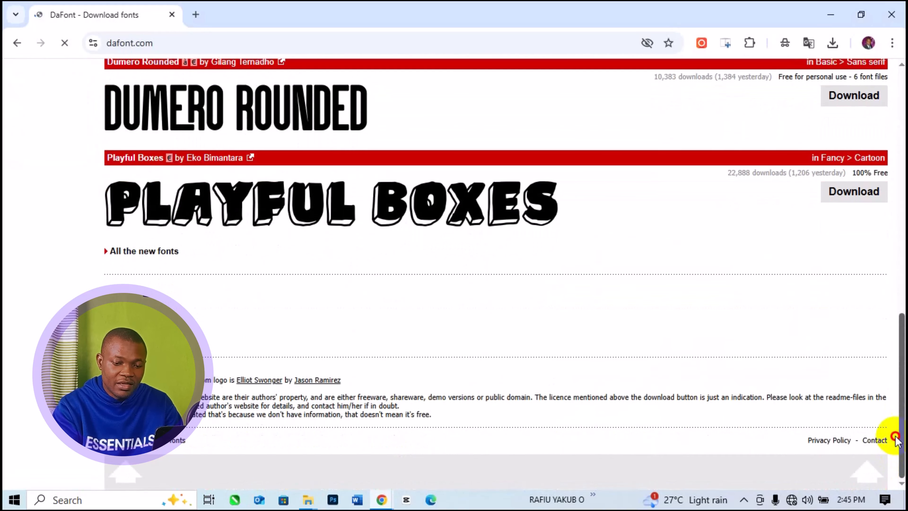
pyautogui.scroll(8, 895, 438)
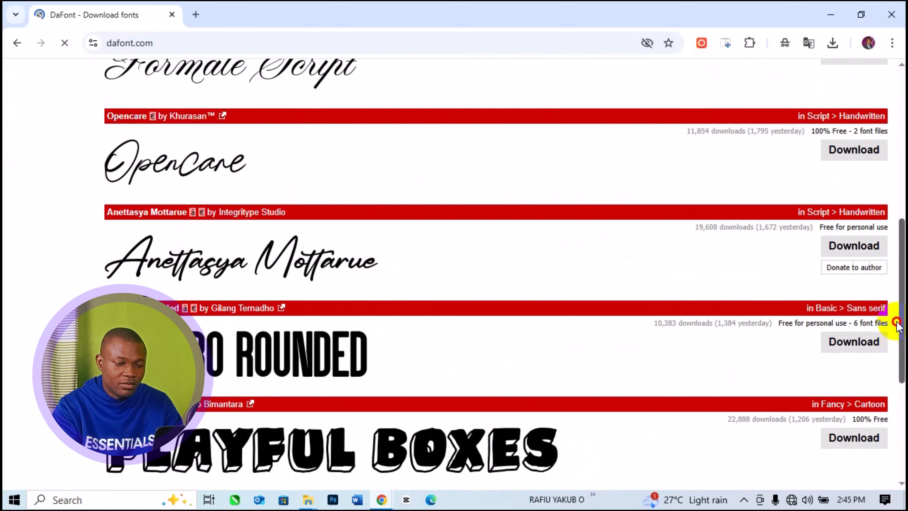
pyautogui.moveTo(897, 324); pyautogui.dragTo(898, 235)
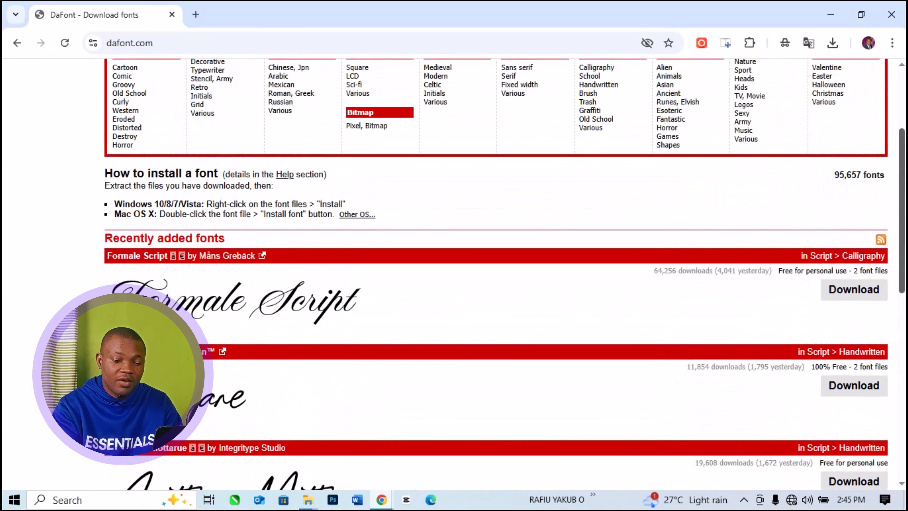
pyautogui.moveTo(897, 234); pyautogui.dragTo(899, 190)
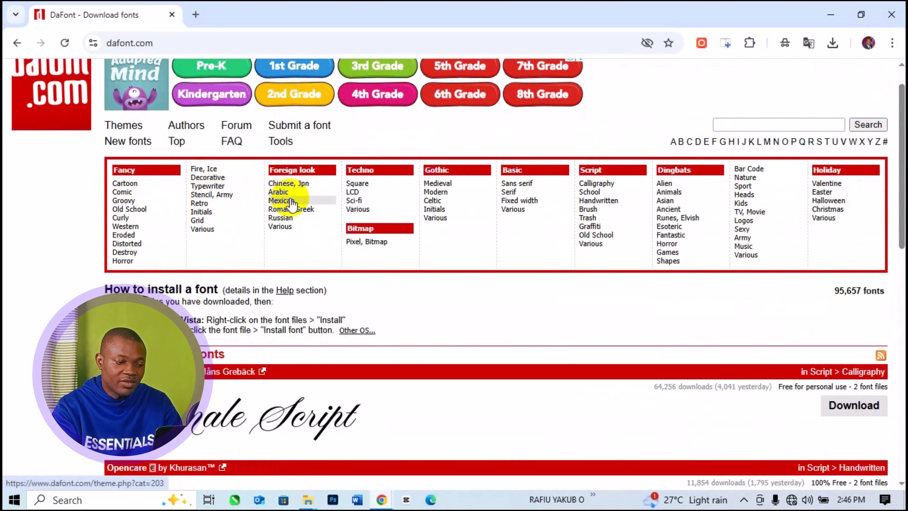
# Open the Typewriter category under Fancy and find the Shine Typewriter font in its list.
pyautogui.click(211, 186)
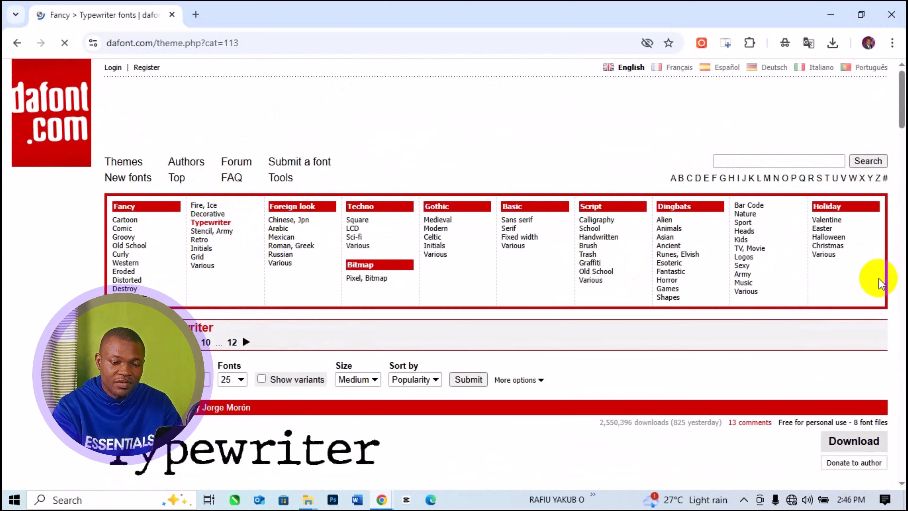
pyautogui.moveTo(901, 122); pyautogui.dragTo(900, 156)
pyautogui.scroll(-12, 504, 276)
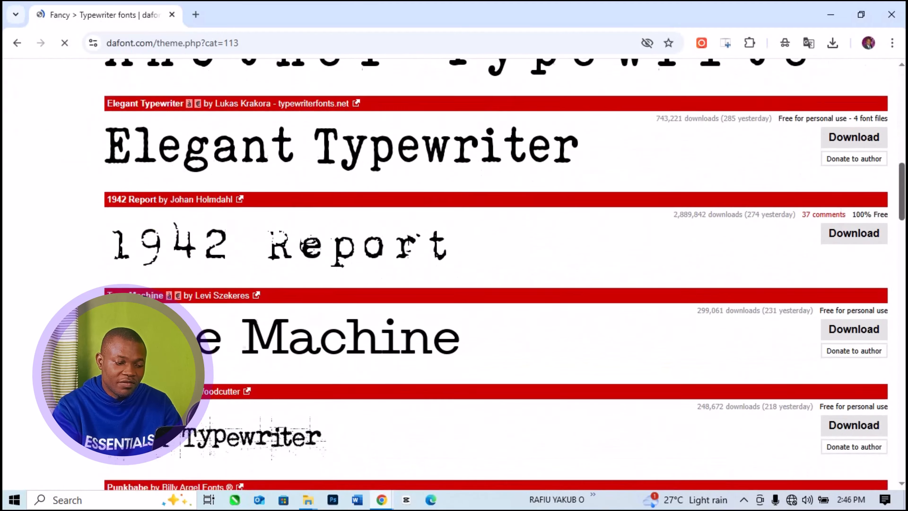
pyautogui.scroll(-6, 504, 274)
pyautogui.scroll(-6, 504, 274)
pyautogui.scroll(-8, 505, 275)
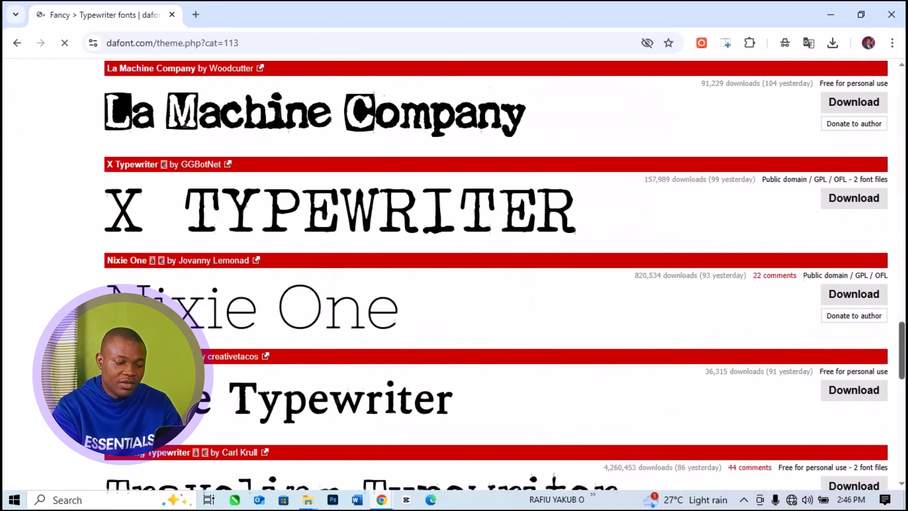
pyautogui.scroll(-2, 504, 274)
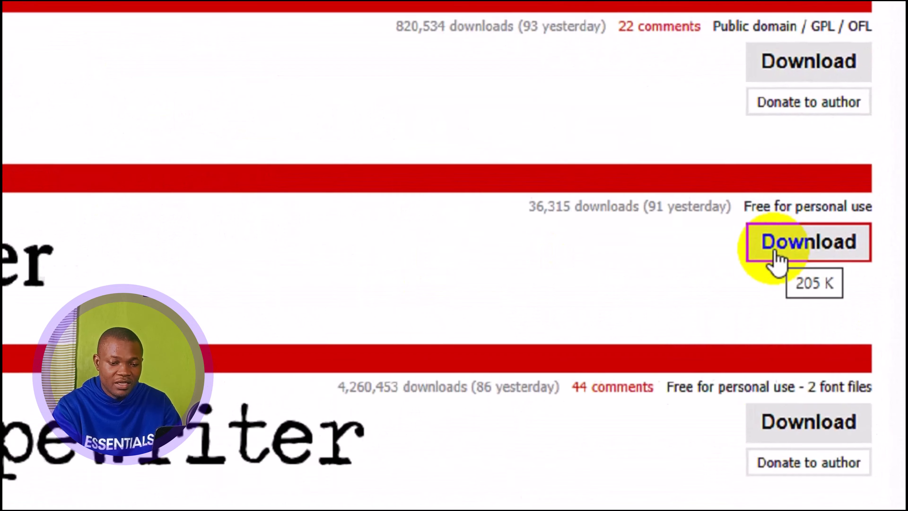
# Download the Shine Typewriter font as a ZIP archive and check it in the recent download history.
pyautogui.click(774, 251)
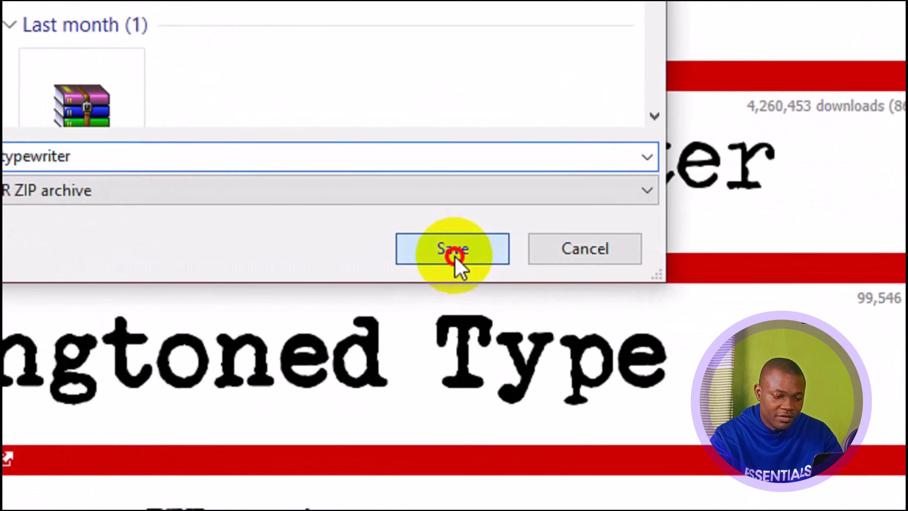
pyautogui.click(465, 347)
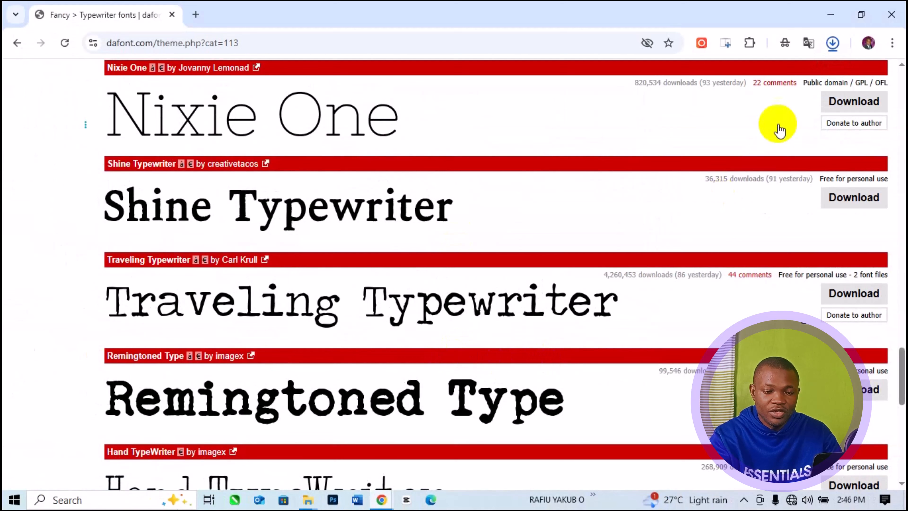
pyautogui.click(834, 44)
pyautogui.moveTo(782, 103)
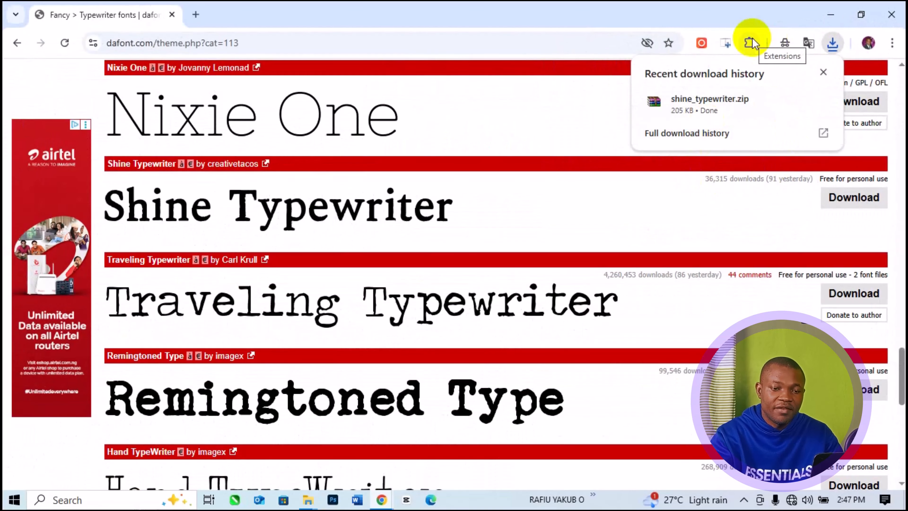
# Minimize the browser and create a new desktop folder named "Font files folders".
pyautogui.click(832, 14)
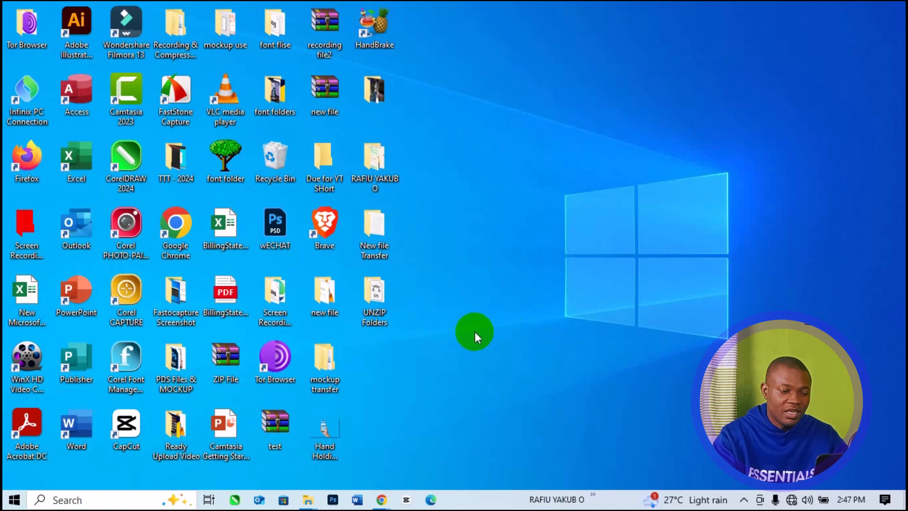
pyautogui.rightClick(480, 330)
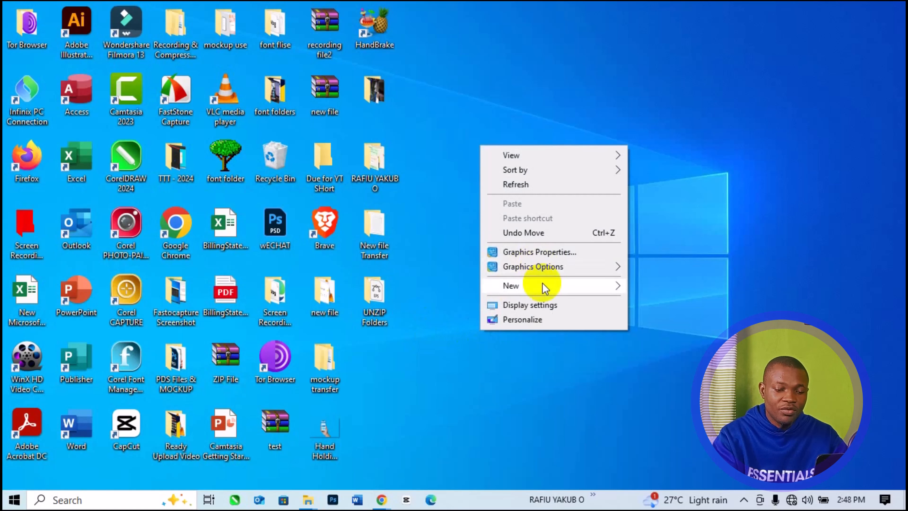
pyautogui.moveTo(544, 286)
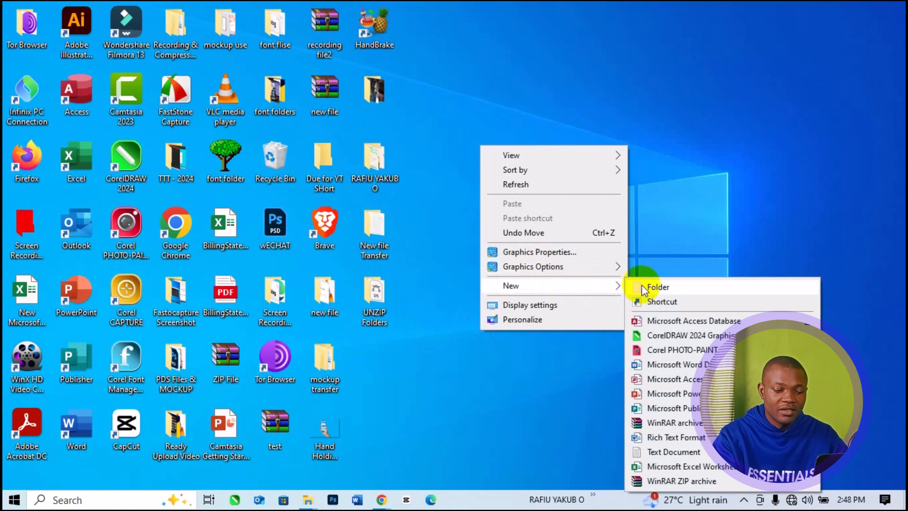
pyautogui.click(641, 285)
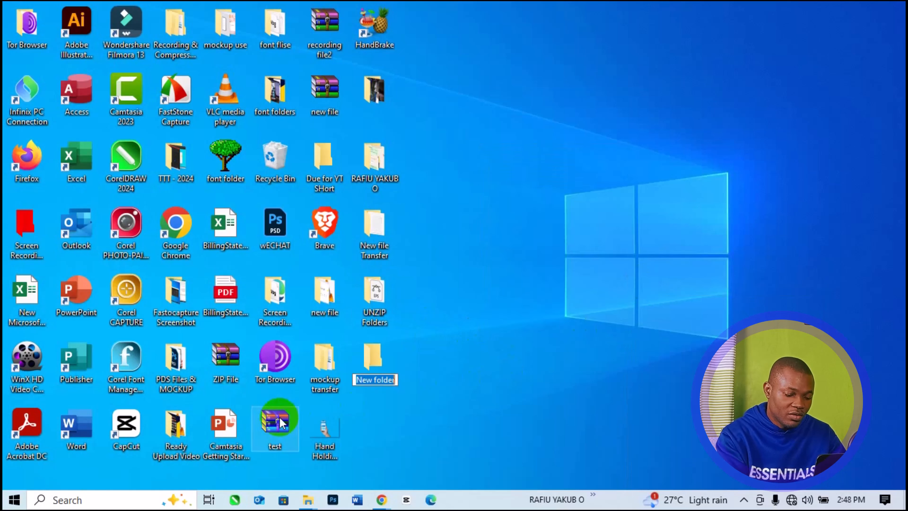
pyautogui.write('Font')
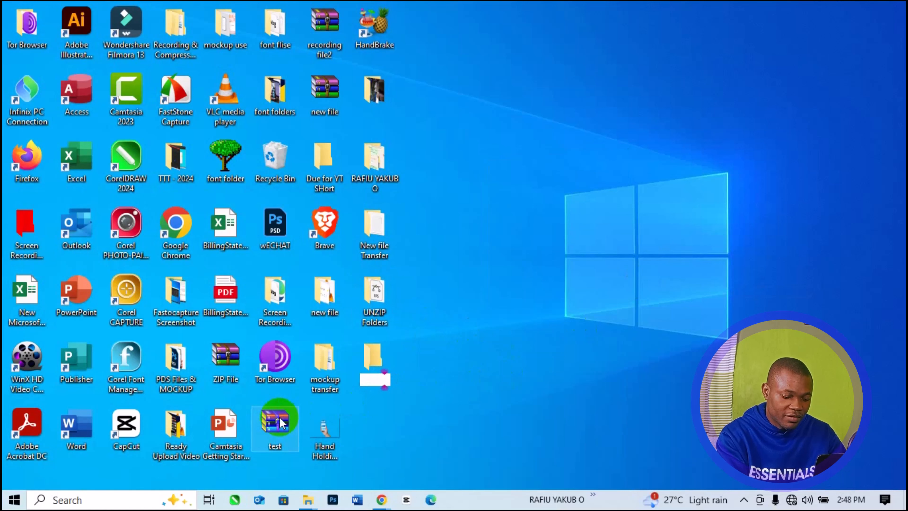
pyautogui.write(' files folder')
pyautogui.click(396, 385)
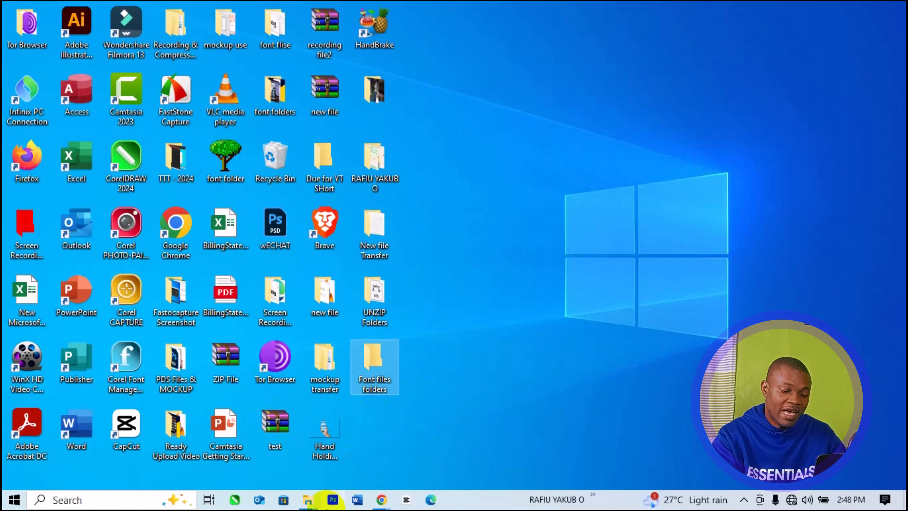
# Move the shine_typewriter archive from Downloads into the "Font files folders" folder on the desktop.
pyautogui.moveTo(309, 501)
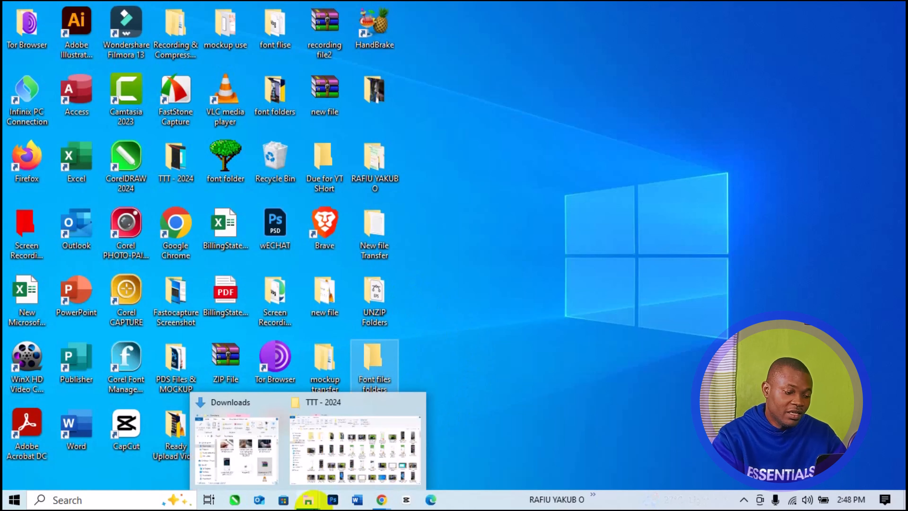
pyautogui.click(248, 463)
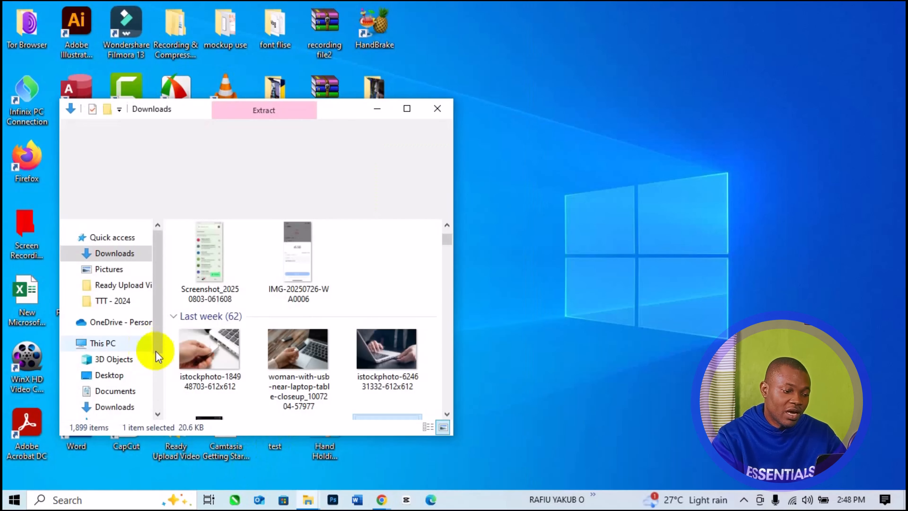
pyautogui.click(132, 252)
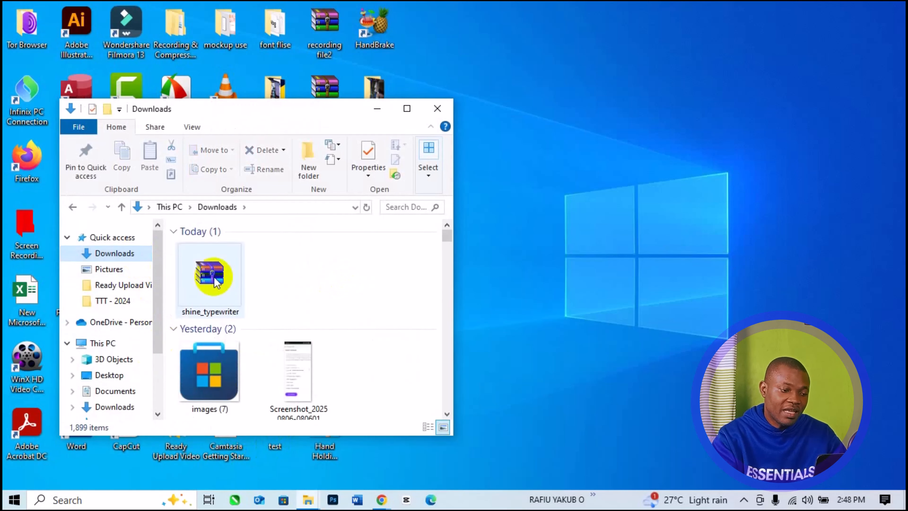
pyautogui.moveTo(251, 111); pyautogui.dragTo(691, 122)
pyautogui.click(657, 285)
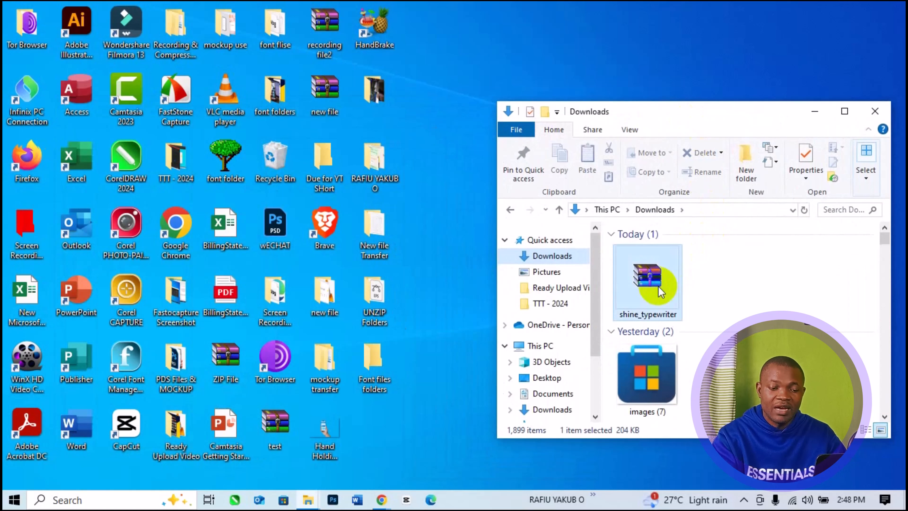
pyautogui.moveTo(659, 291); pyautogui.dragTo(380, 378)
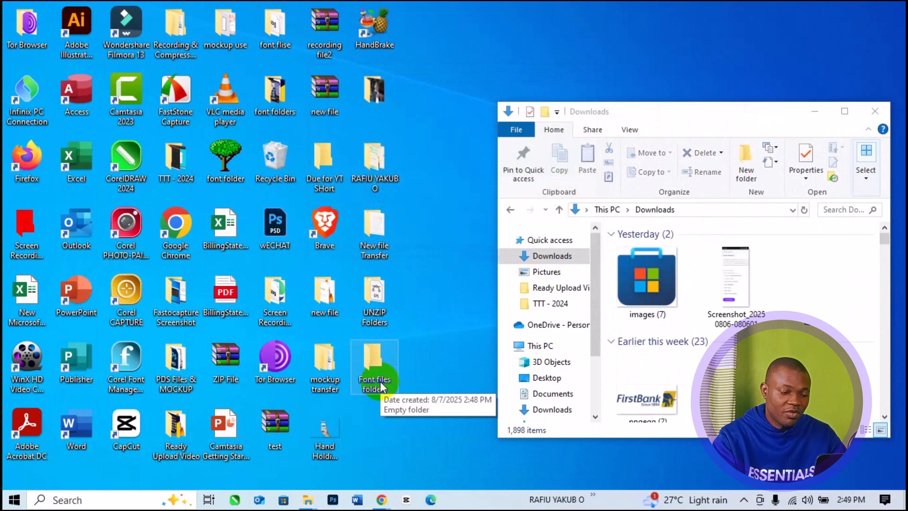
# Extract the shine_typewriter archive directly inside the "Font files folders" folder and minimize both folder windows.
pyautogui.click(378, 379)
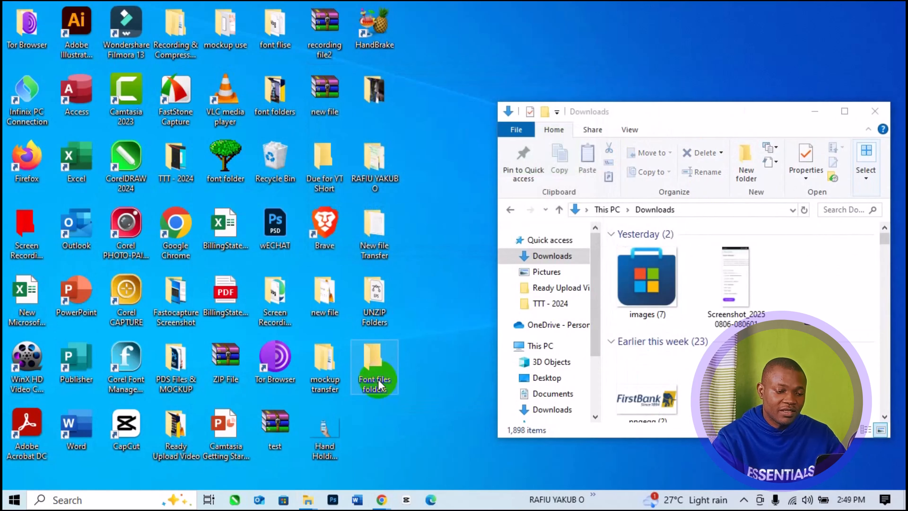
pyautogui.doubleClick(378, 380)
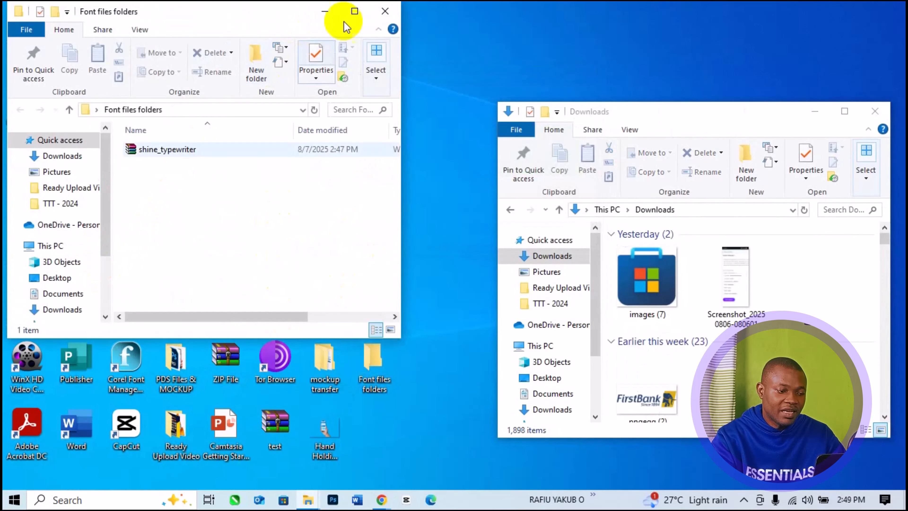
pyautogui.click(179, 151)
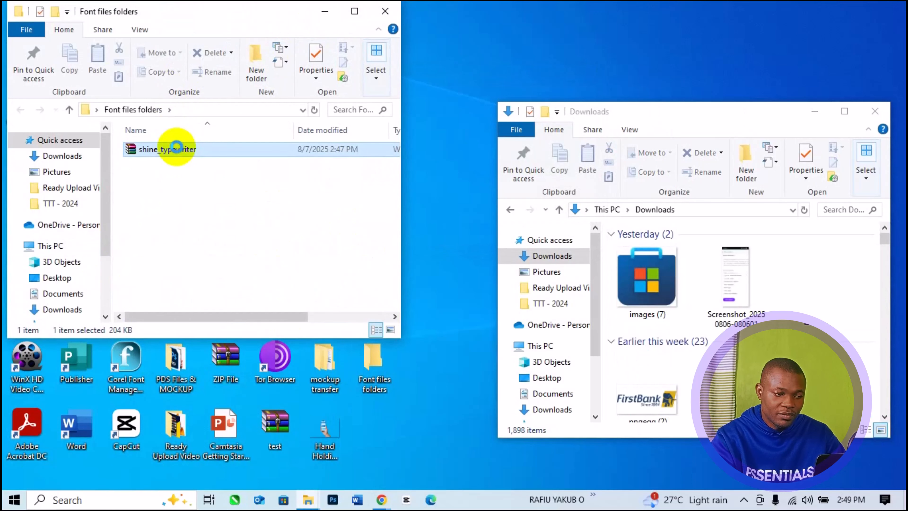
pyautogui.rightClick(176, 147)
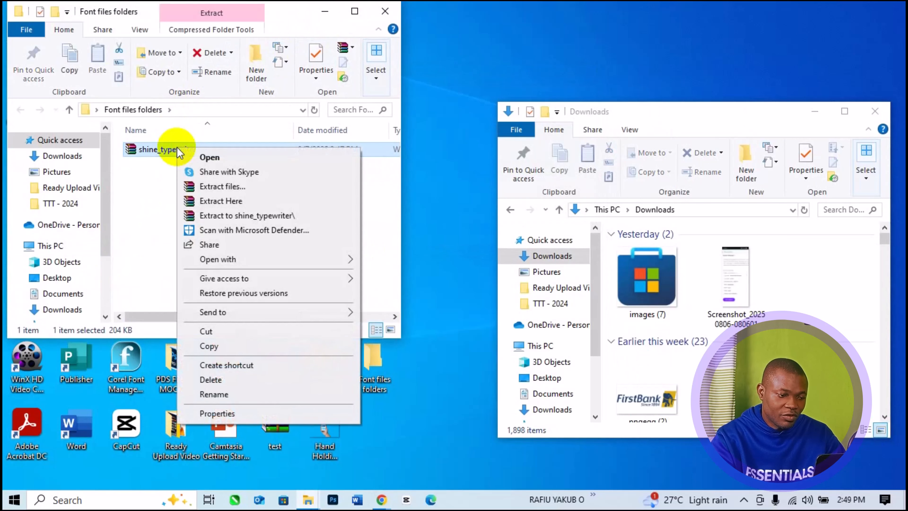
pyautogui.click(246, 202)
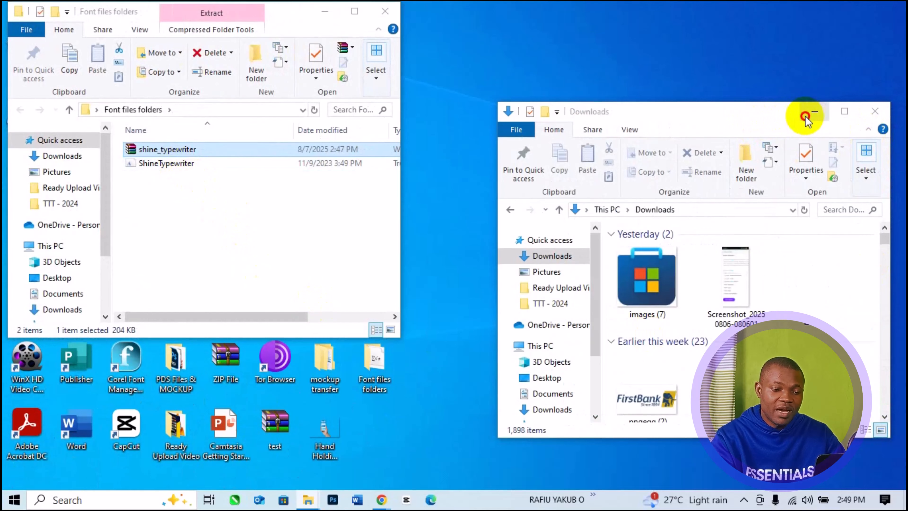
pyautogui.click(812, 114)
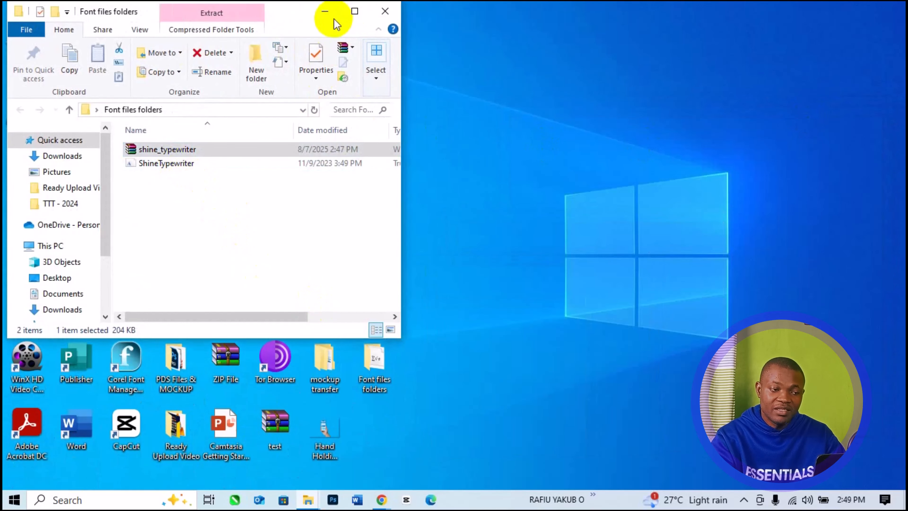
pyautogui.click(328, 22)
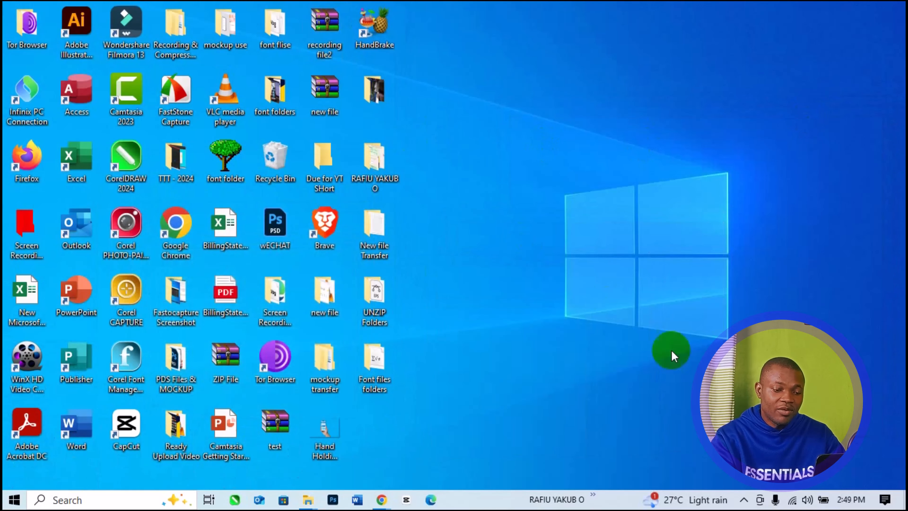
# Open the Fonts page of the desktop's personalization settings and place the window at reduced size beside the desktop icons.
pyautogui.rightClick(560, 285)
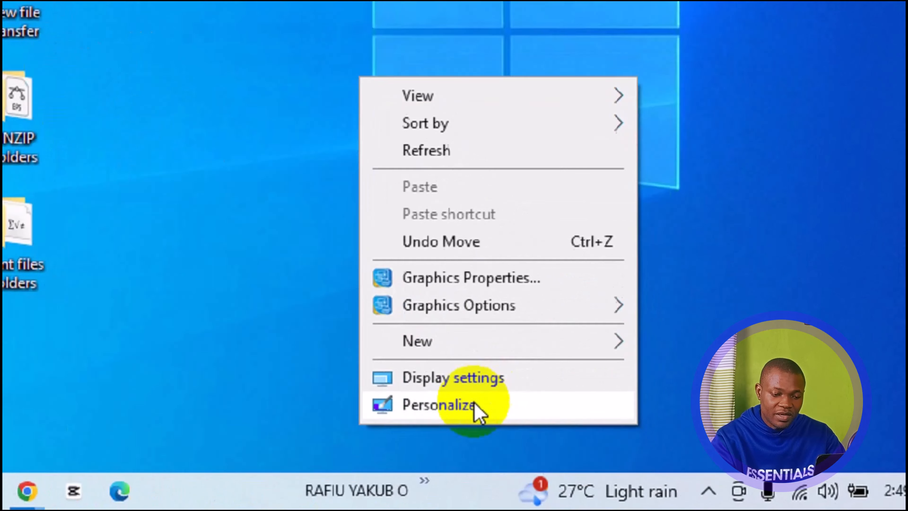
pyautogui.click(619, 451)
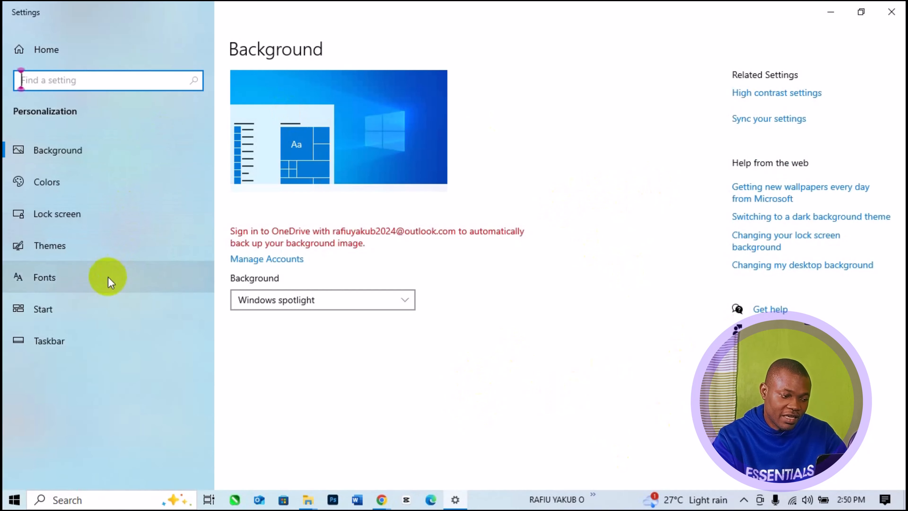
pyautogui.click(109, 282)
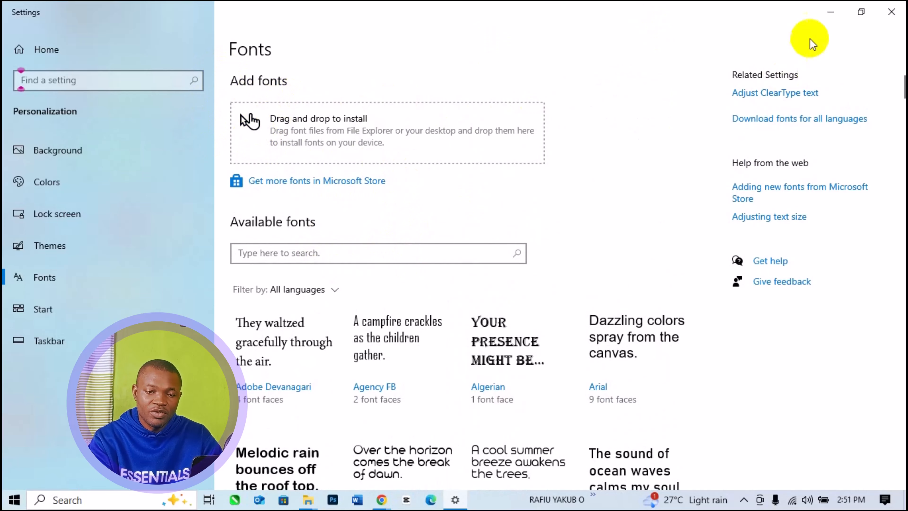
pyautogui.click(861, 12)
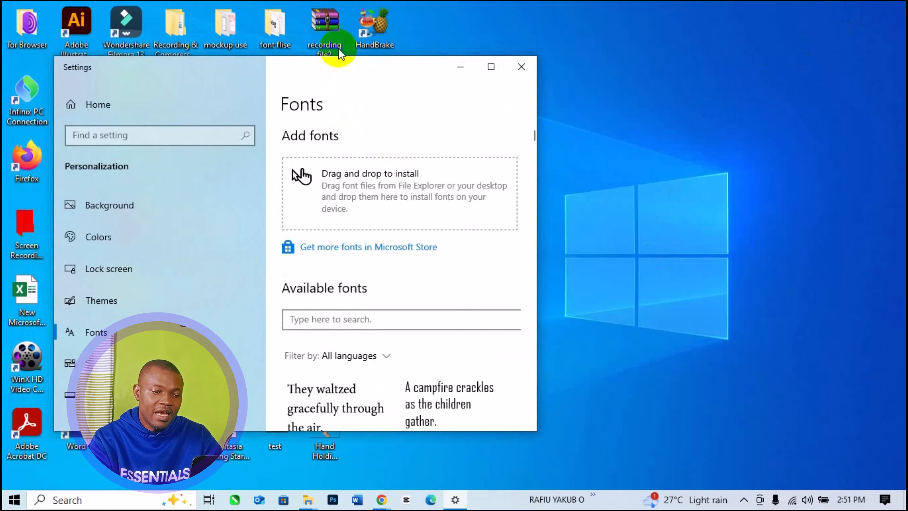
pyautogui.moveTo(338, 67); pyautogui.dragTo(664, 63)
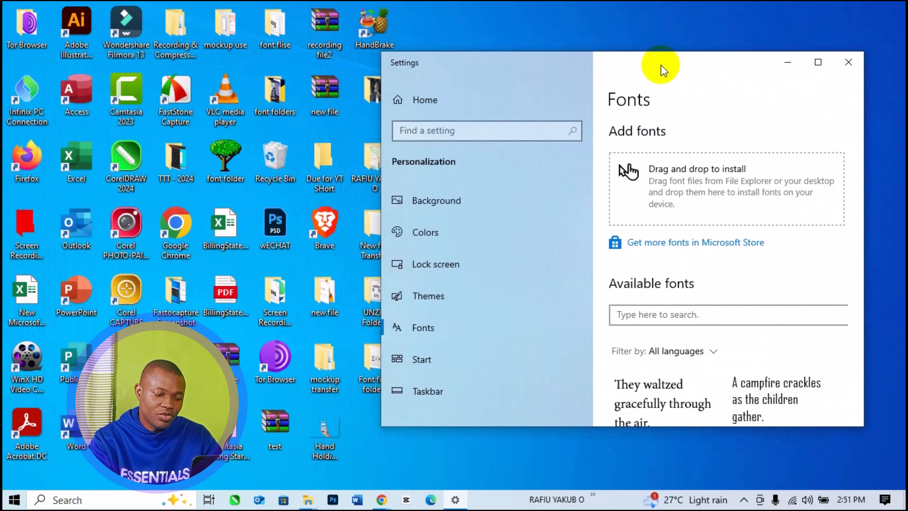
# Open the "Font files folders" desktop folder and install its ShineTypewriter font file through the Add fonts area of the Fonts settings.
pyautogui.click(366, 391)
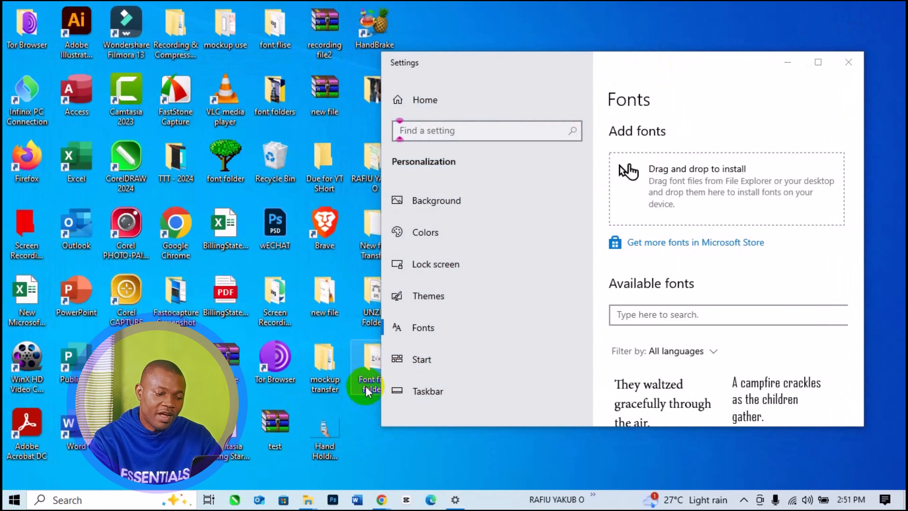
pyautogui.doubleClick(366, 392)
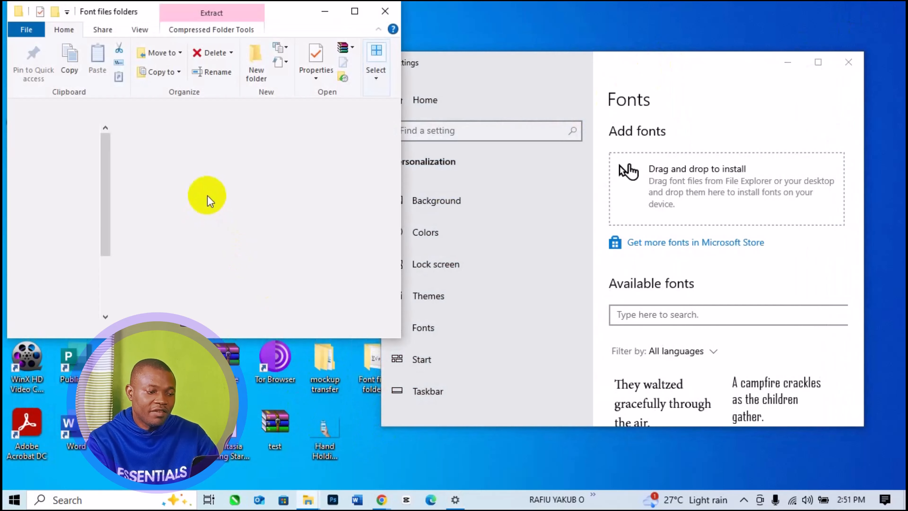
pyautogui.click(180, 168)
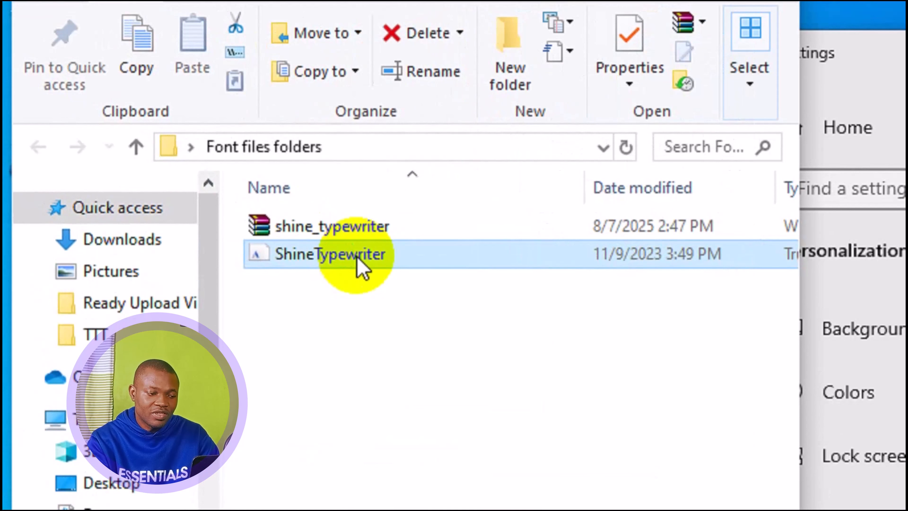
pyautogui.moveTo(361, 266); pyautogui.dragTo(907, 317)
pyautogui.moveTo(702, 314); pyautogui.dragTo(747, 321)
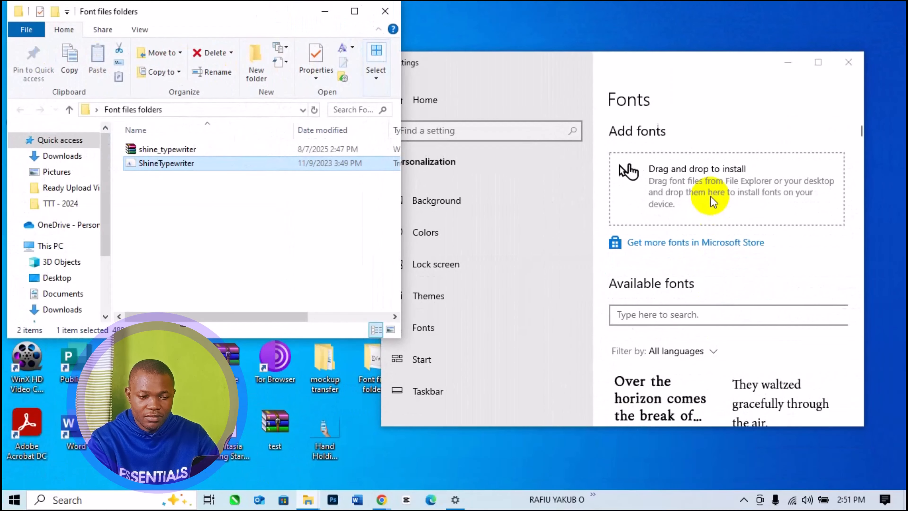
pyautogui.click(670, 70)
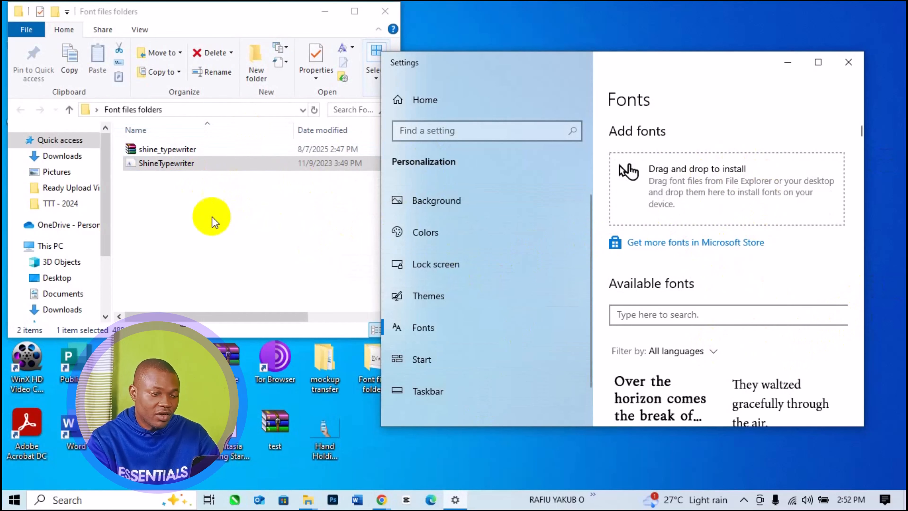
# Search the available fonts for "shine typewriter" to check that the ShineTypewriter file from the folder is installed.
pyautogui.click(206, 164)
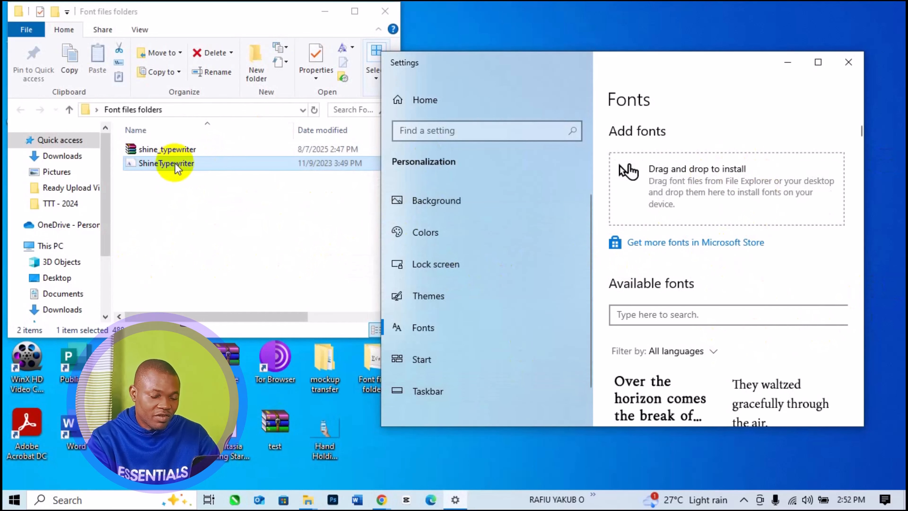
pyautogui.click(740, 333)
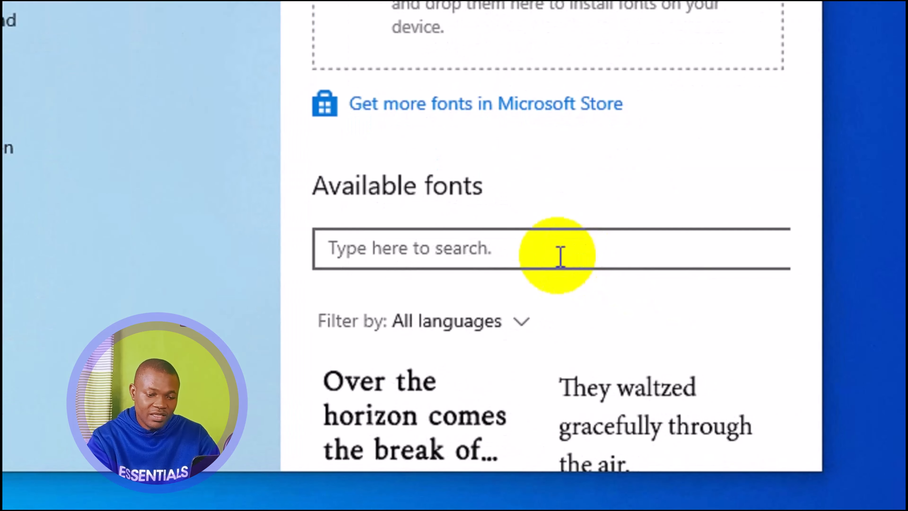
pyautogui.click(560, 256)
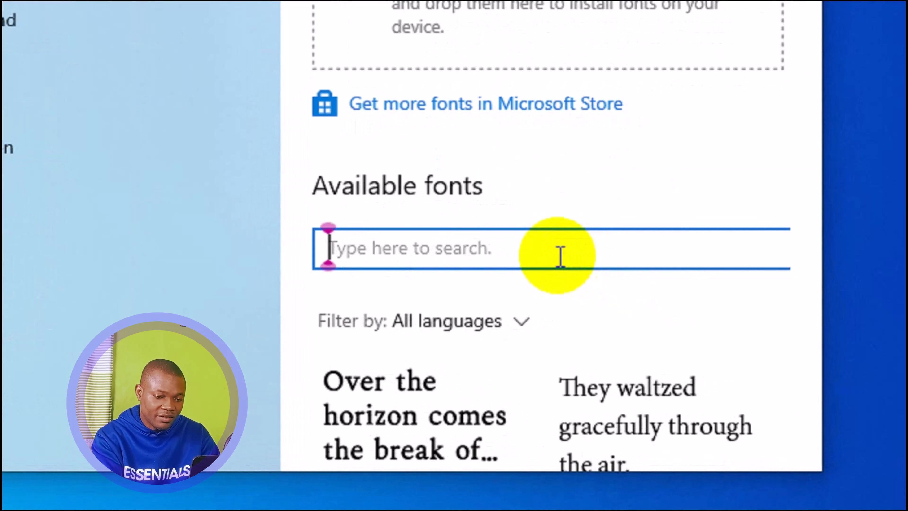
pyautogui.write('shine')
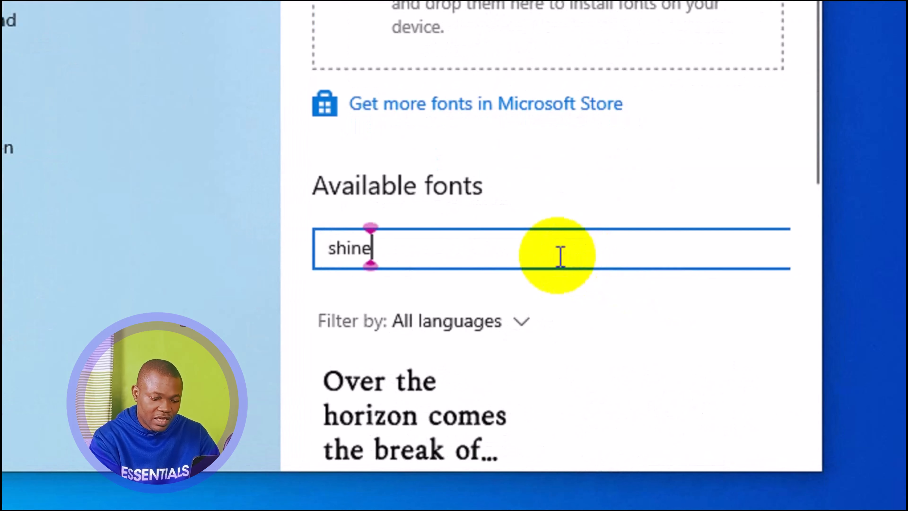
pyautogui.write(' typ')
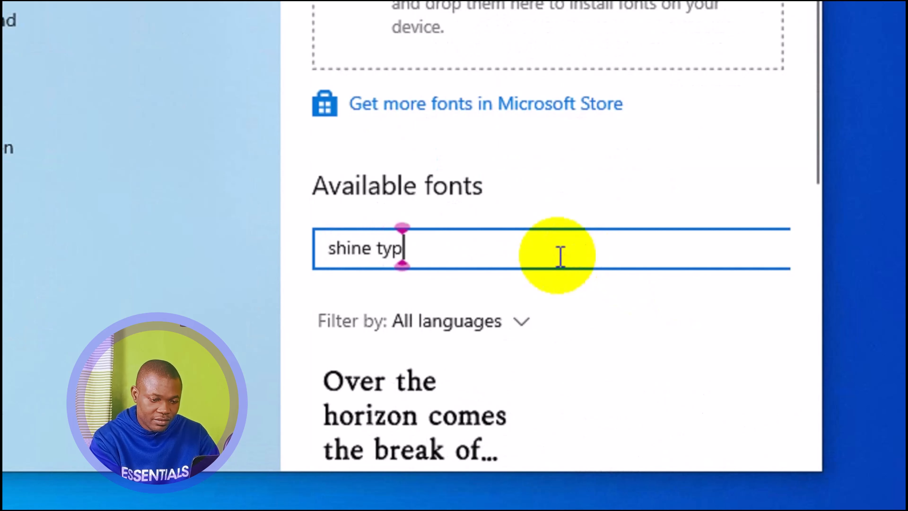
pyautogui.write('e')
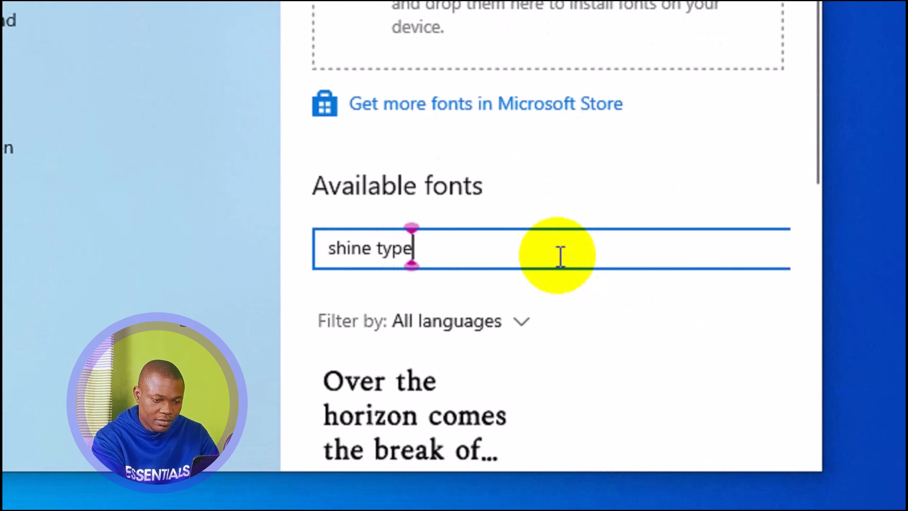
pyautogui.write('writer')
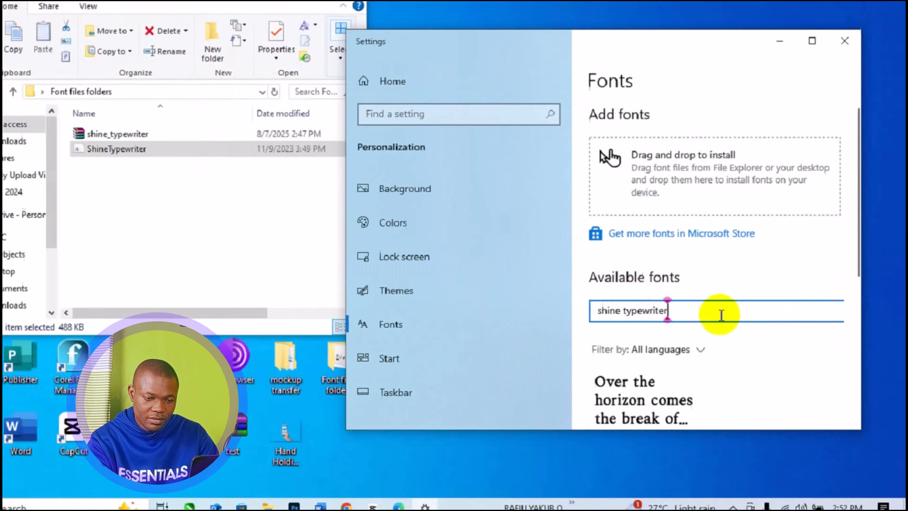
pyautogui.moveTo(817, 108); pyautogui.dragTo(852, 249)
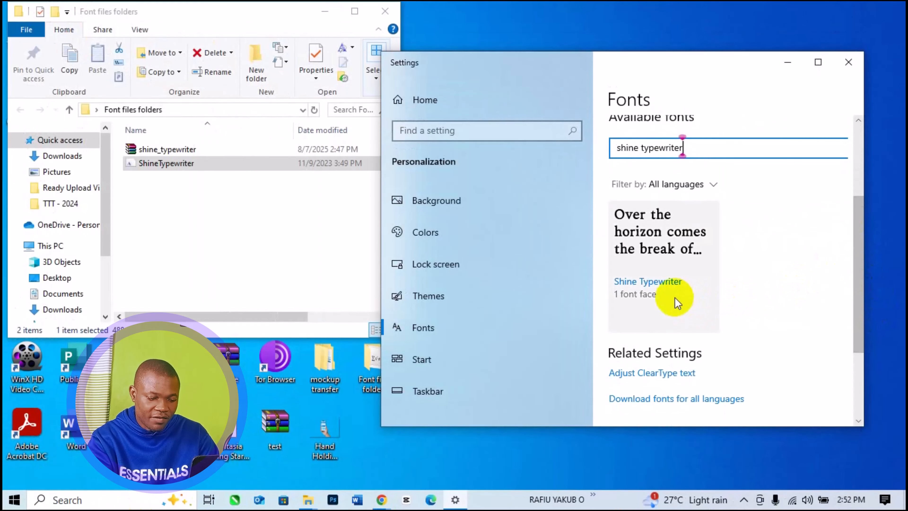